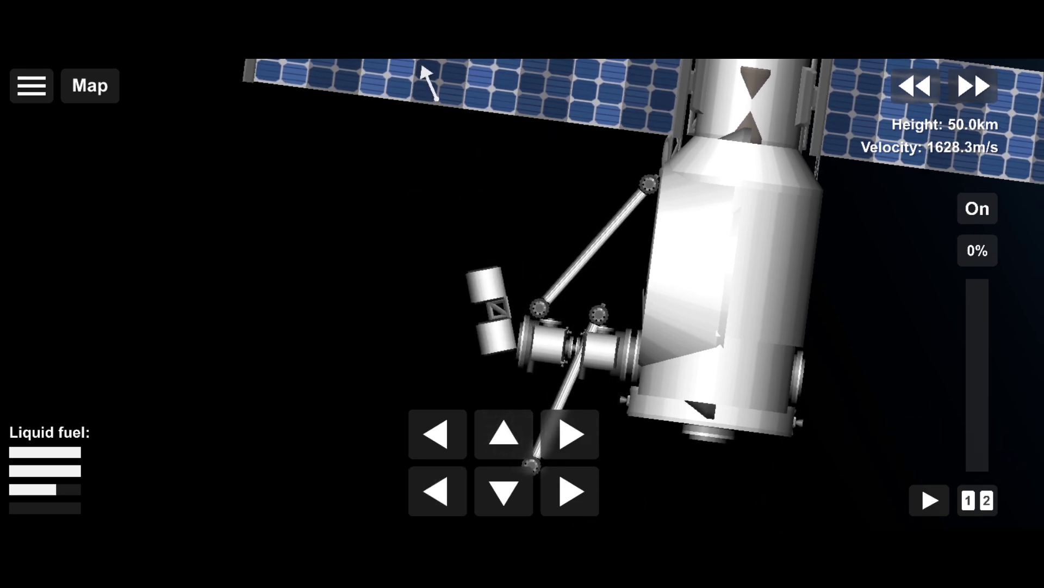
scroll(423, 68, "down", 3)
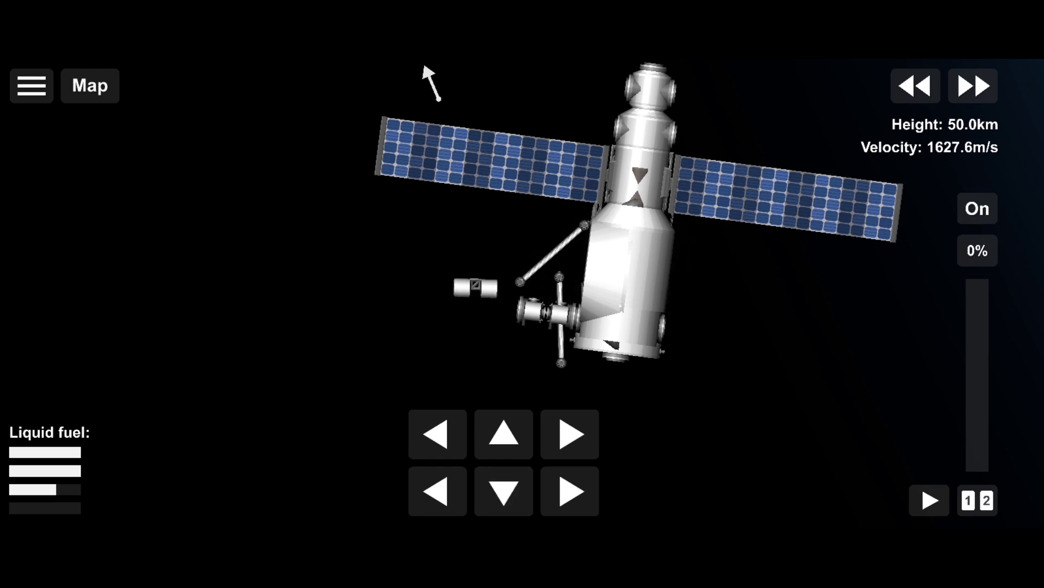